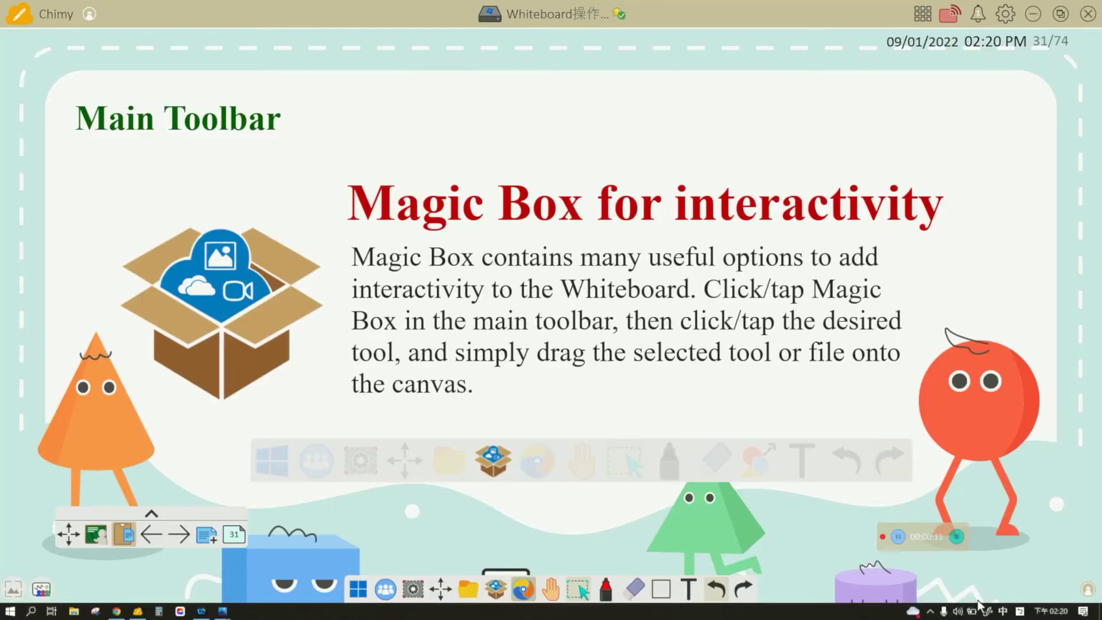
Place the timer tool from the Magic Box tools on a blank page and close the Magic Box
left_click(497, 589)
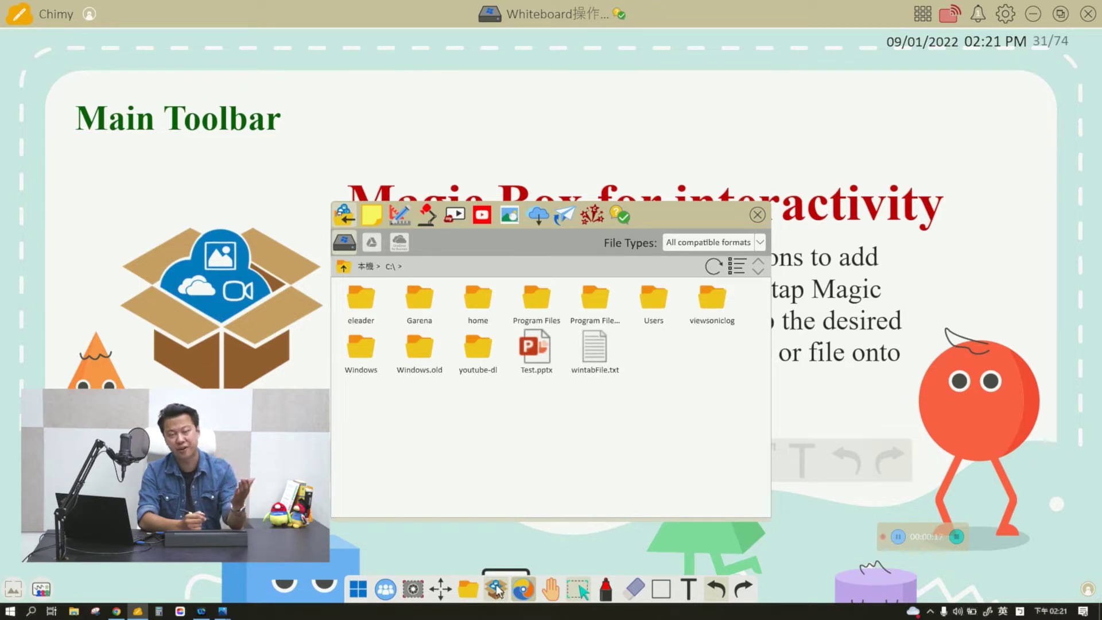
left_click(401, 217)
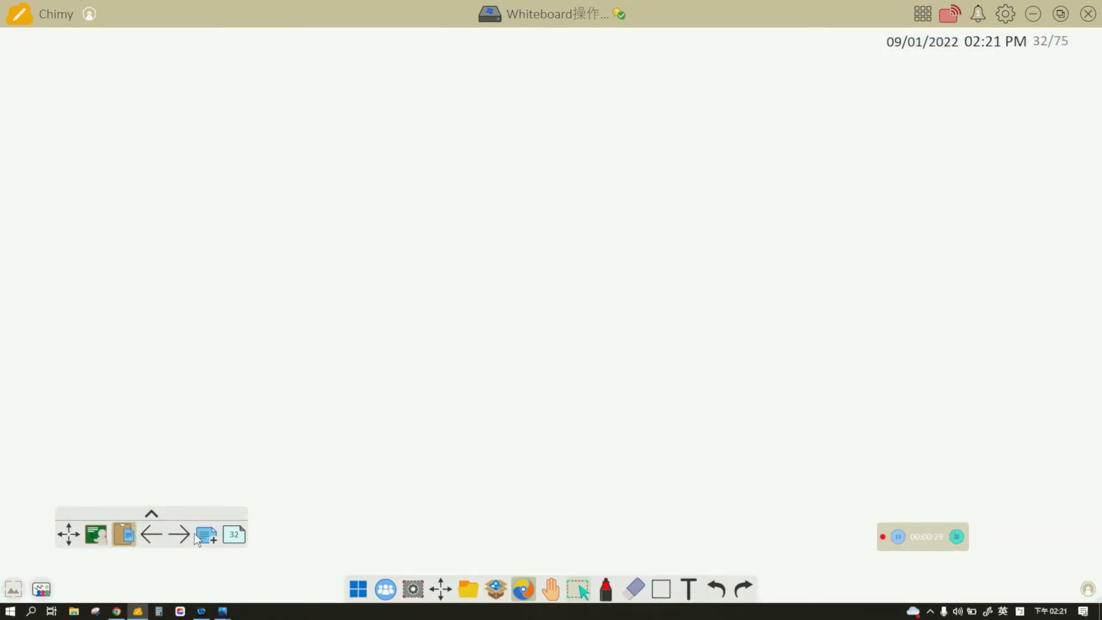
left_click(496, 589)
left_click(402, 219)
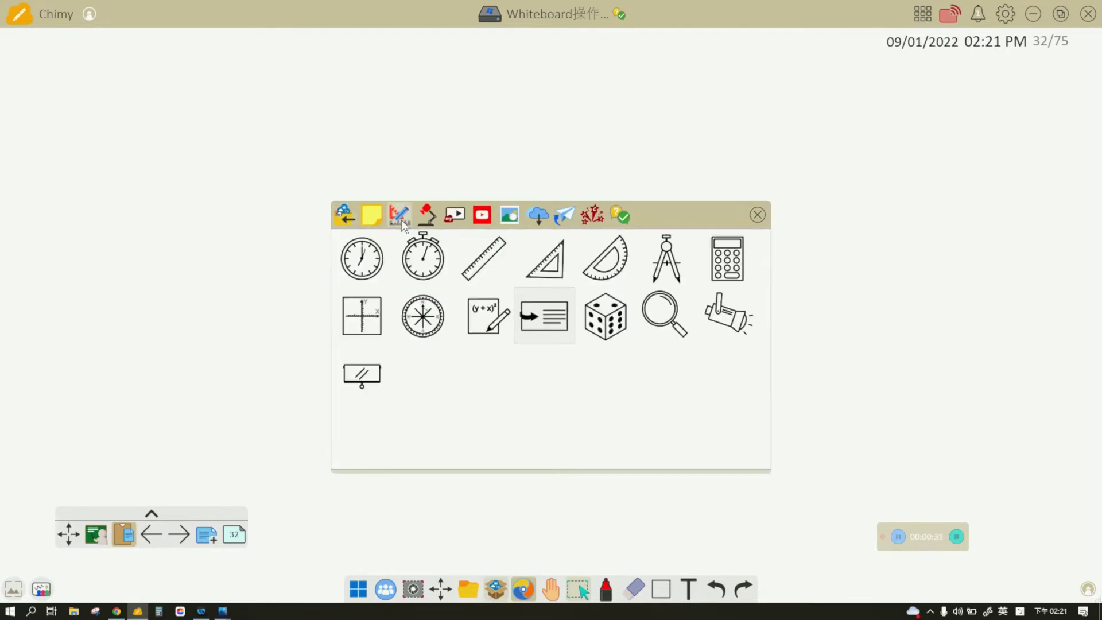
left_click_drag(428, 265, 581, 105)
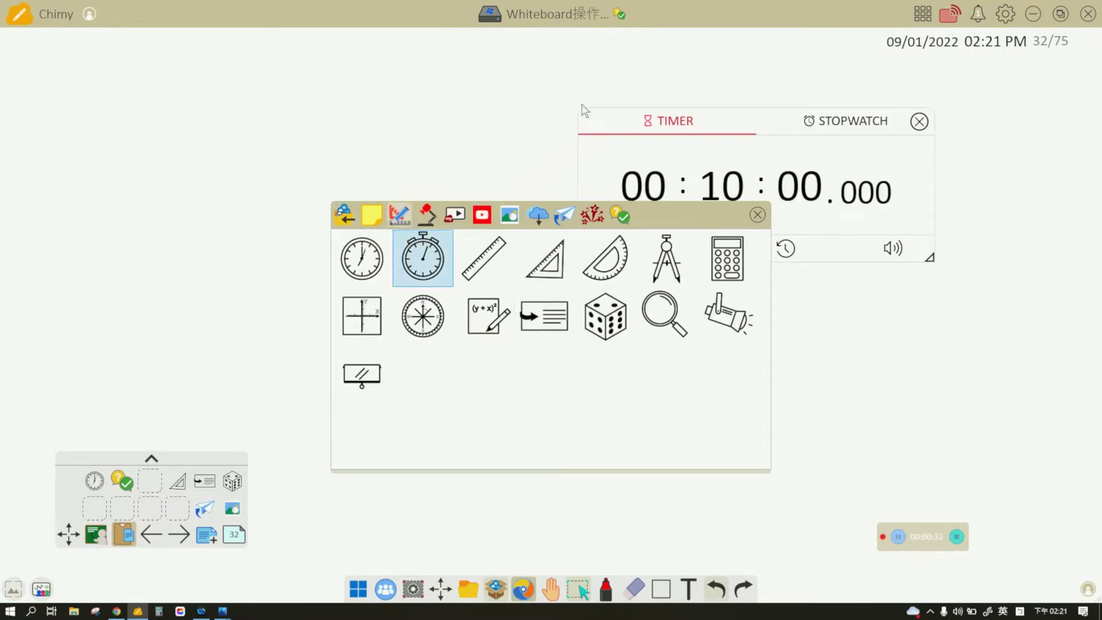
left_click(757, 215)
left_click(496, 588)
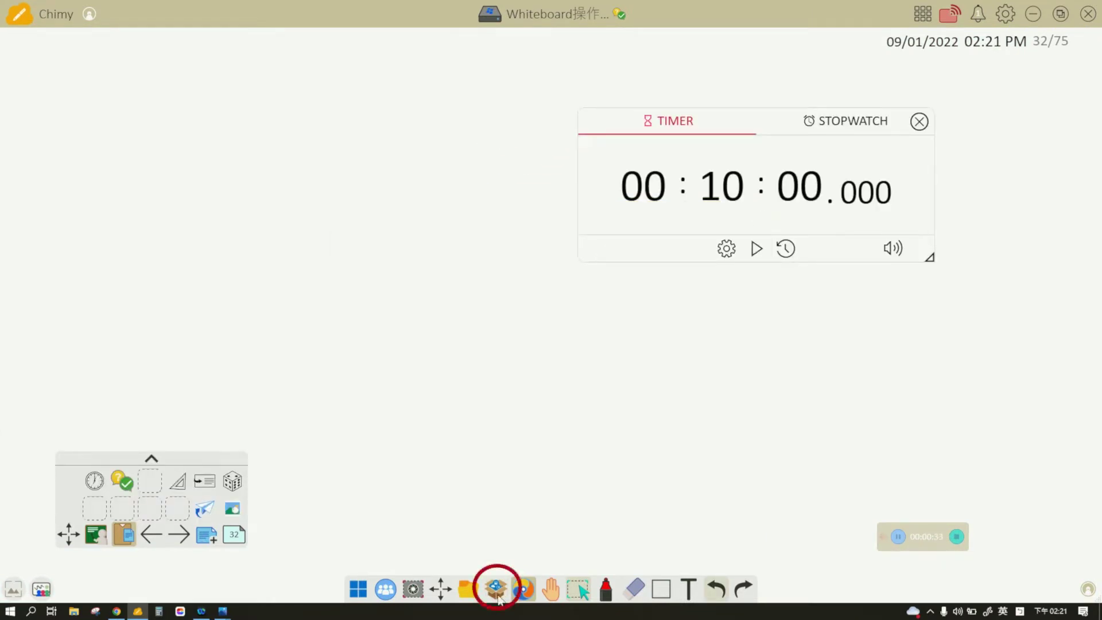
left_click(400, 217)
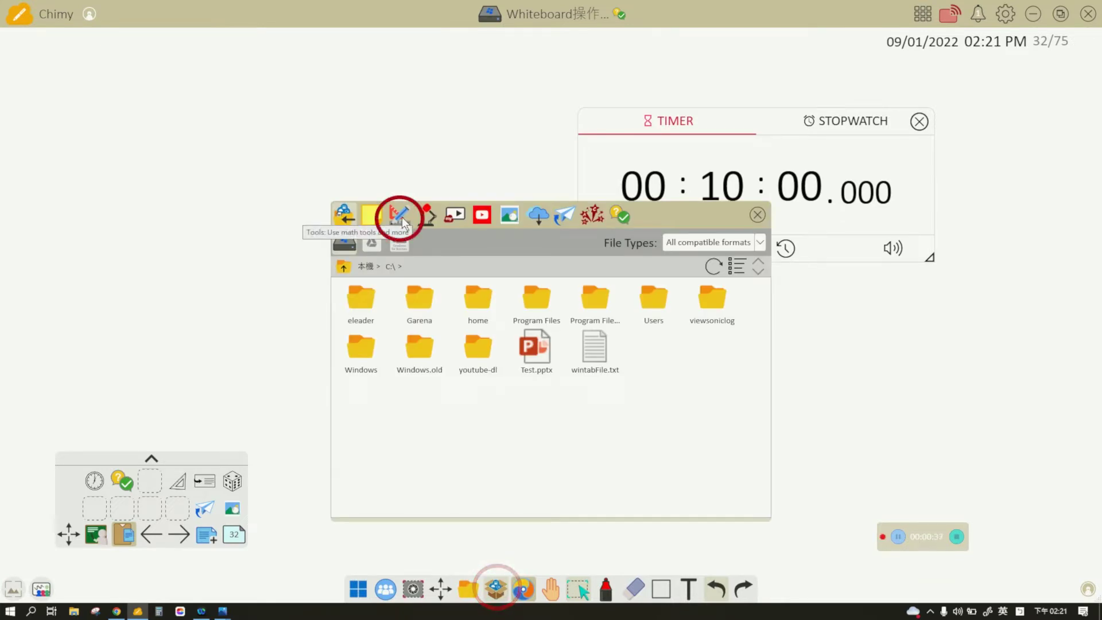
left_click(424, 259)
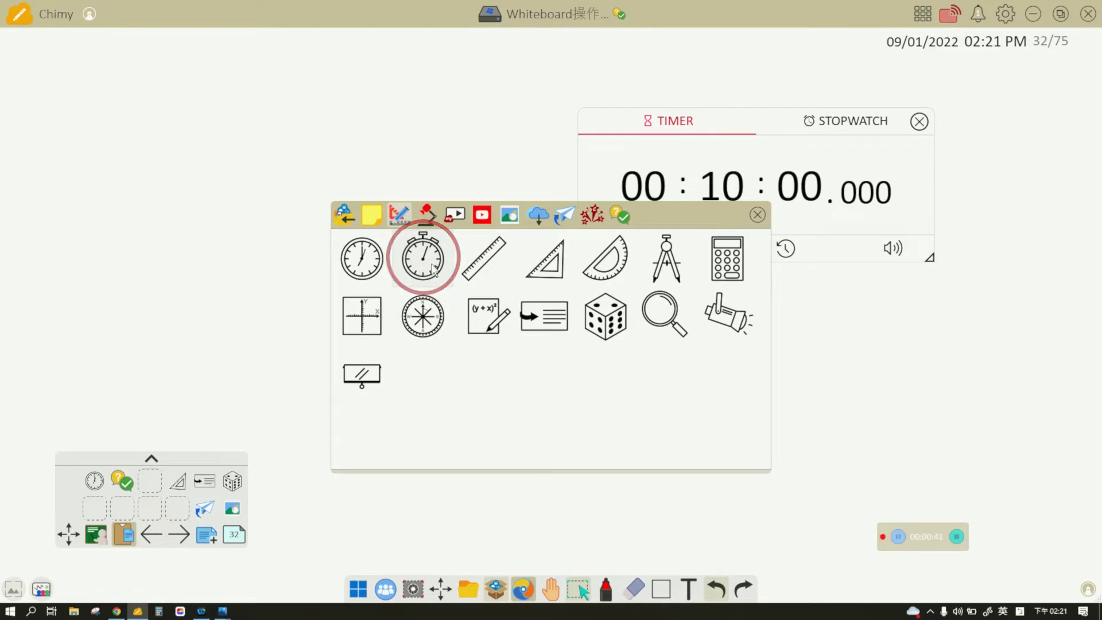
left_click(786, 248)
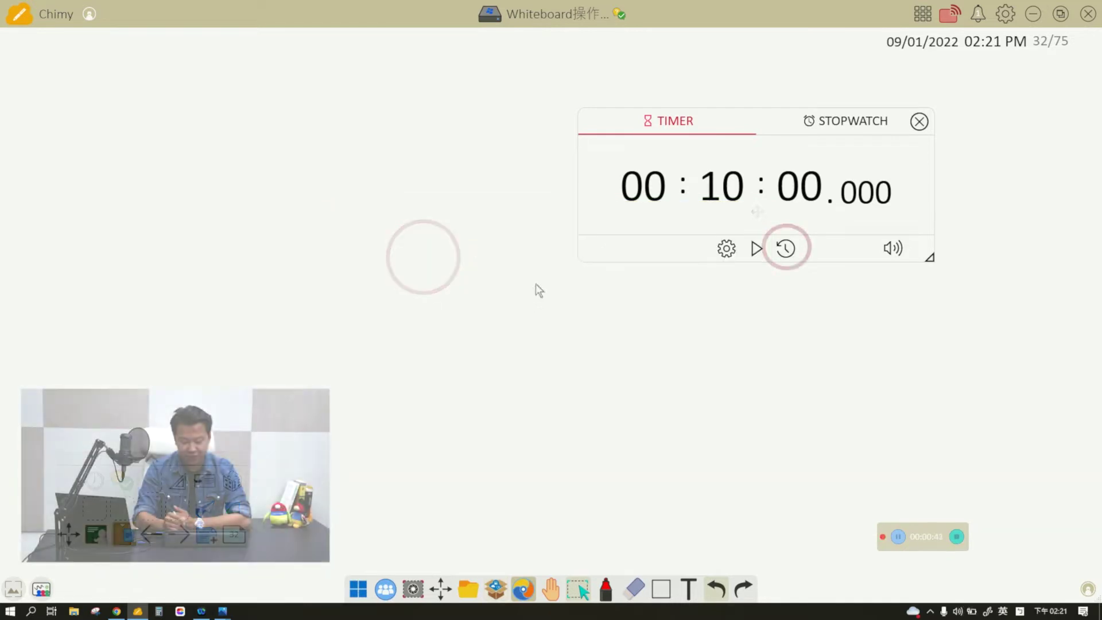
Set the timer's duration to 00:05:00 and leave its settings
left_click(727, 248)
left_click(723, 158)
left_click(722, 214)
left_click(722, 214)
left_click(721, 214)
left_click(722, 214)
left_click(722, 214)
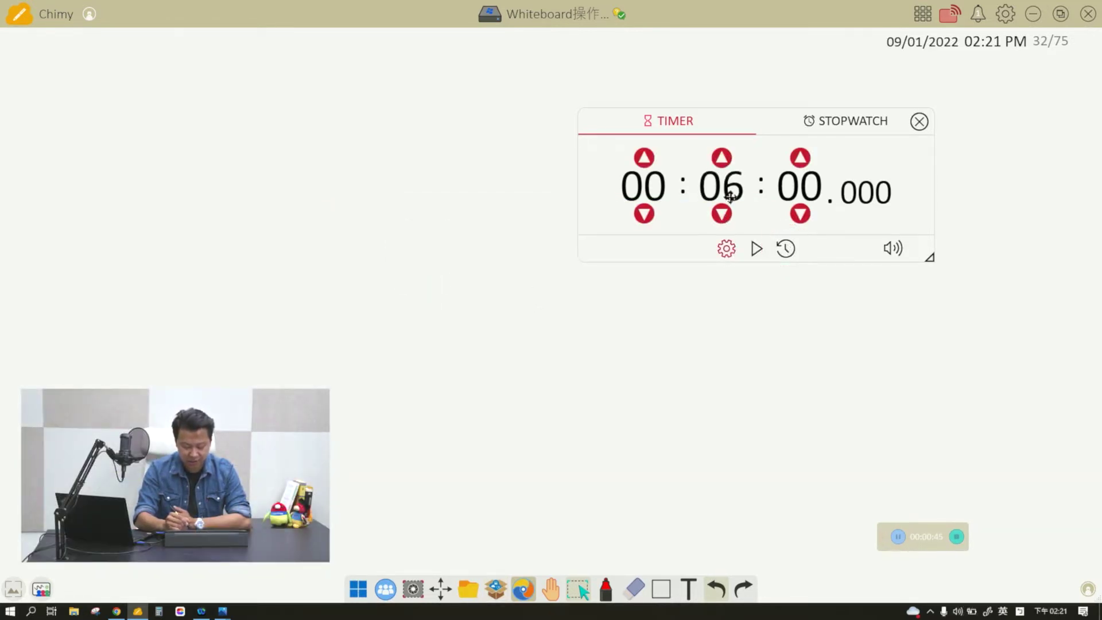
left_click(721, 214)
left_click(727, 249)
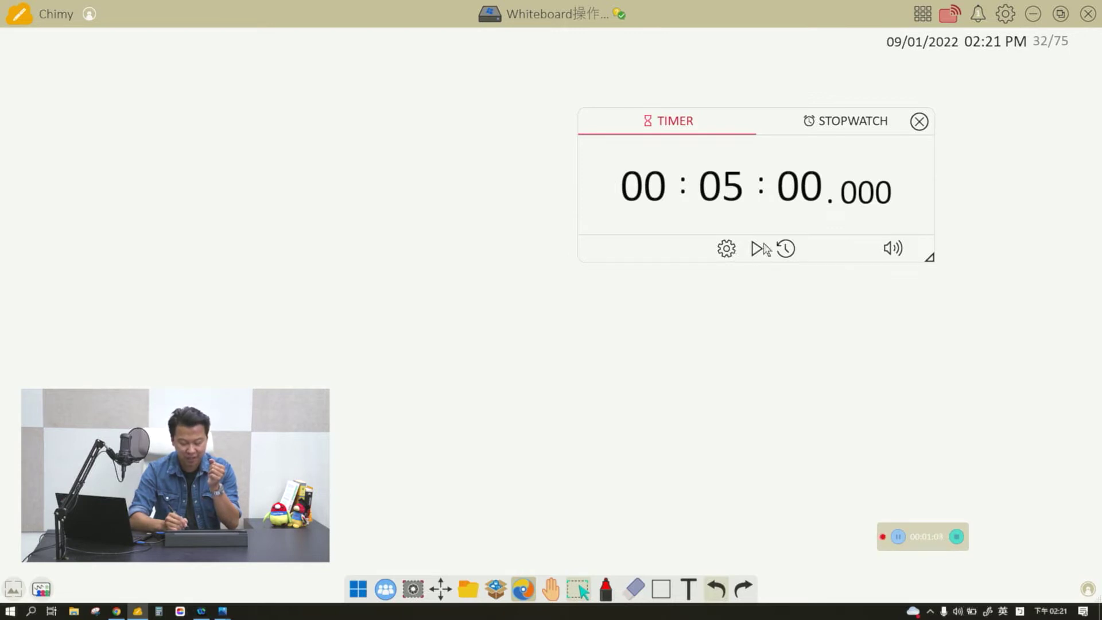
Run the timer's countdown, enlarge the timer window, and stop the countdown
left_click(755, 248)
left_click_drag(937, 270, 1017, 351)
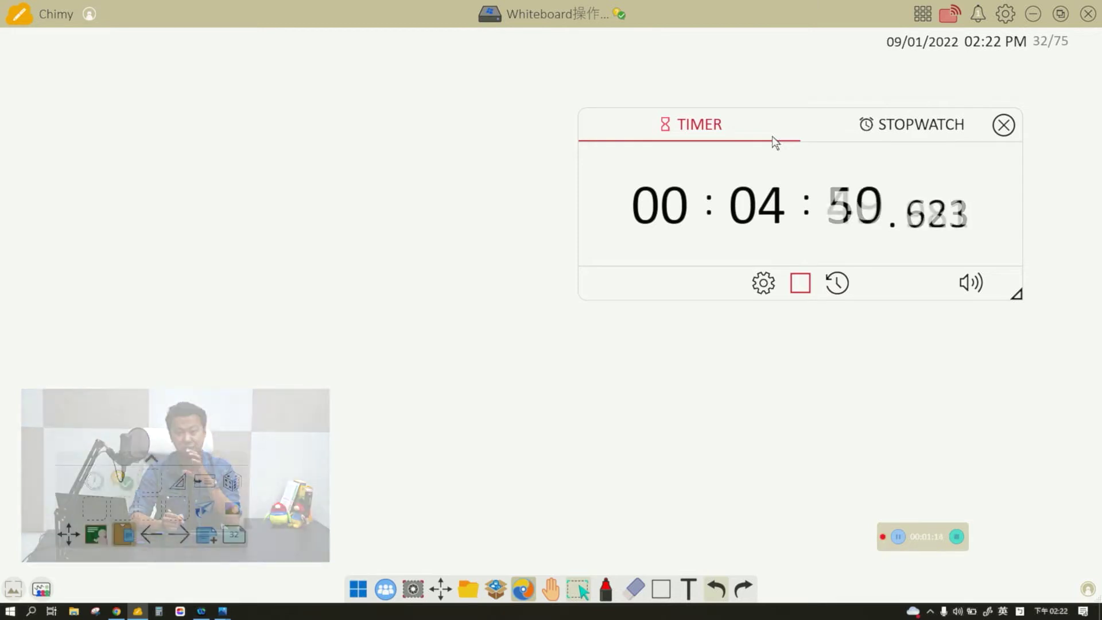
left_click(801, 284)
Switch the timer window to stopwatch mode, then start and stop the stopwatch
left_click(925, 133)
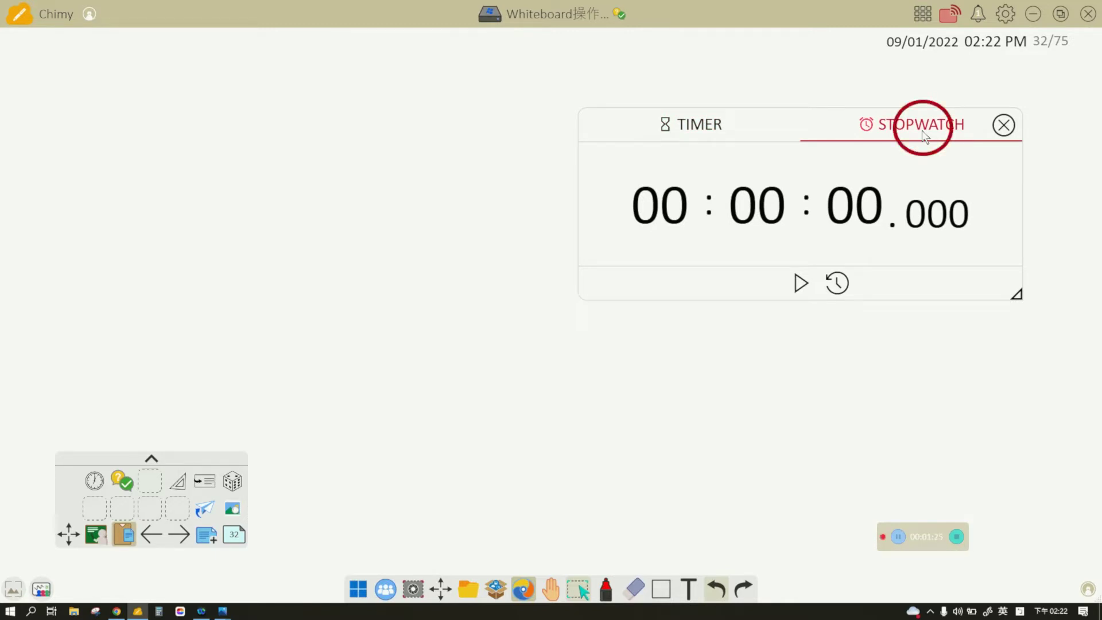
left_click(801, 283)
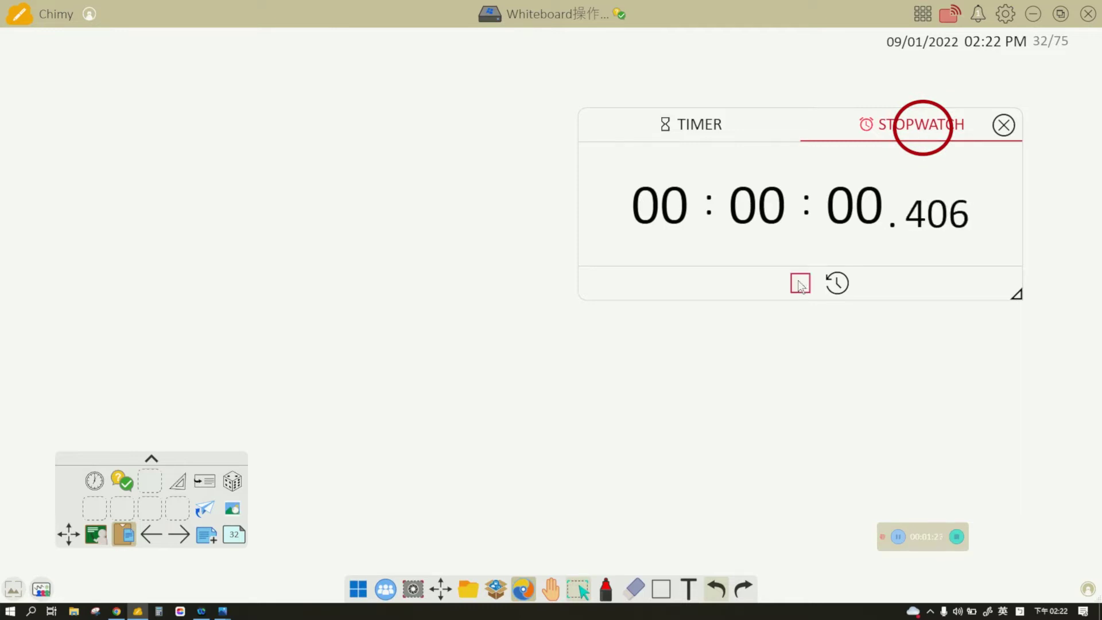
left_click(801, 284)
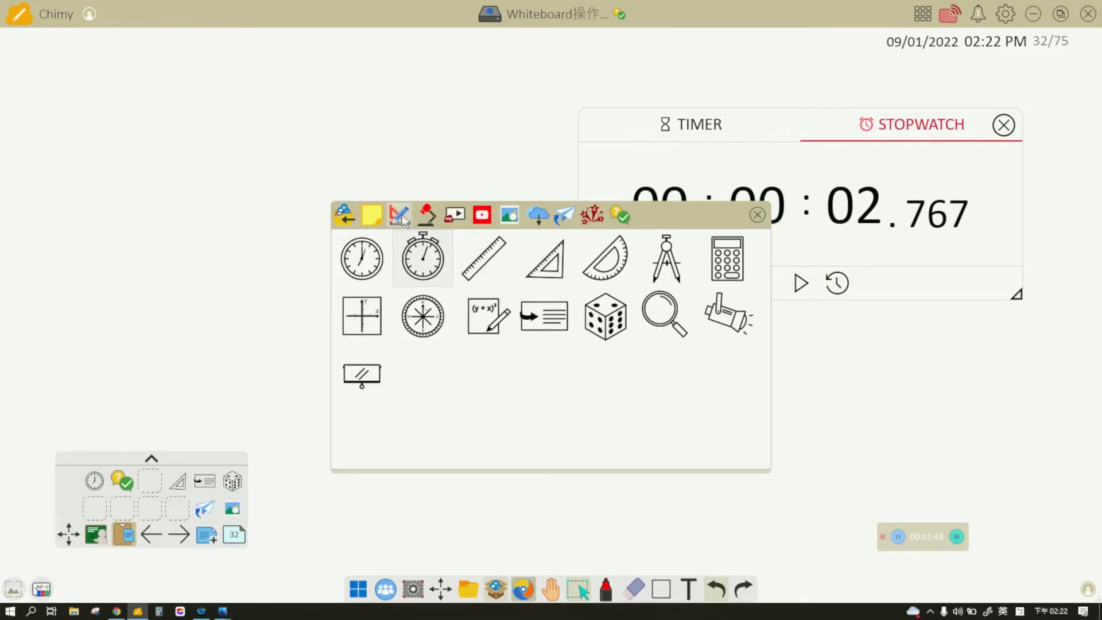
Add a question-and-answer flip card from the Magic Box tools and move it beside the stopwatch
left_click(551, 318)
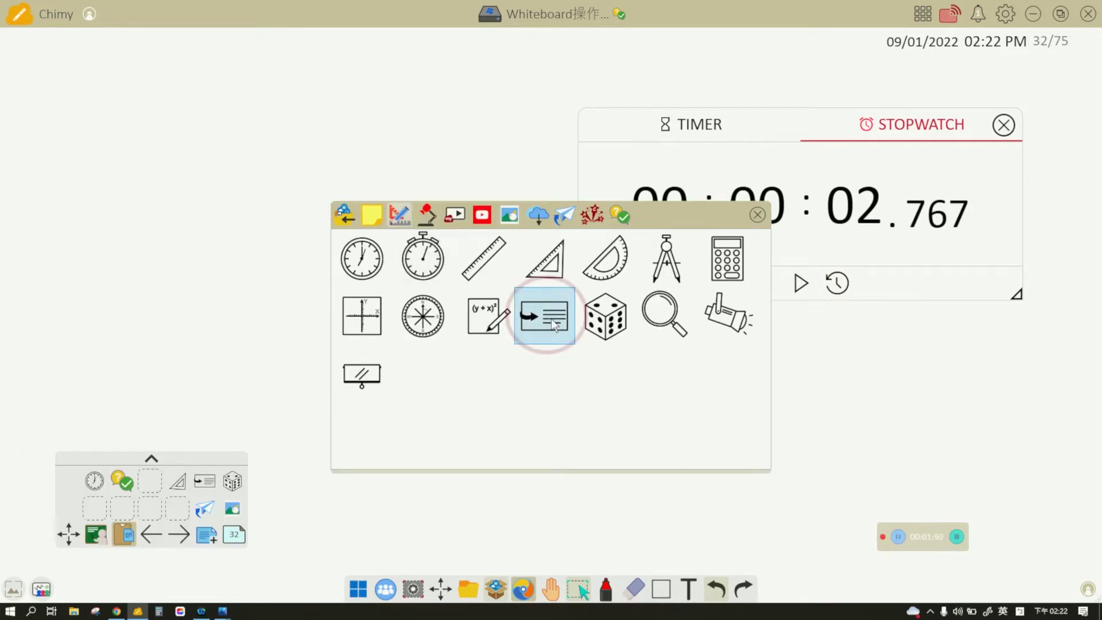
left_click(758, 216)
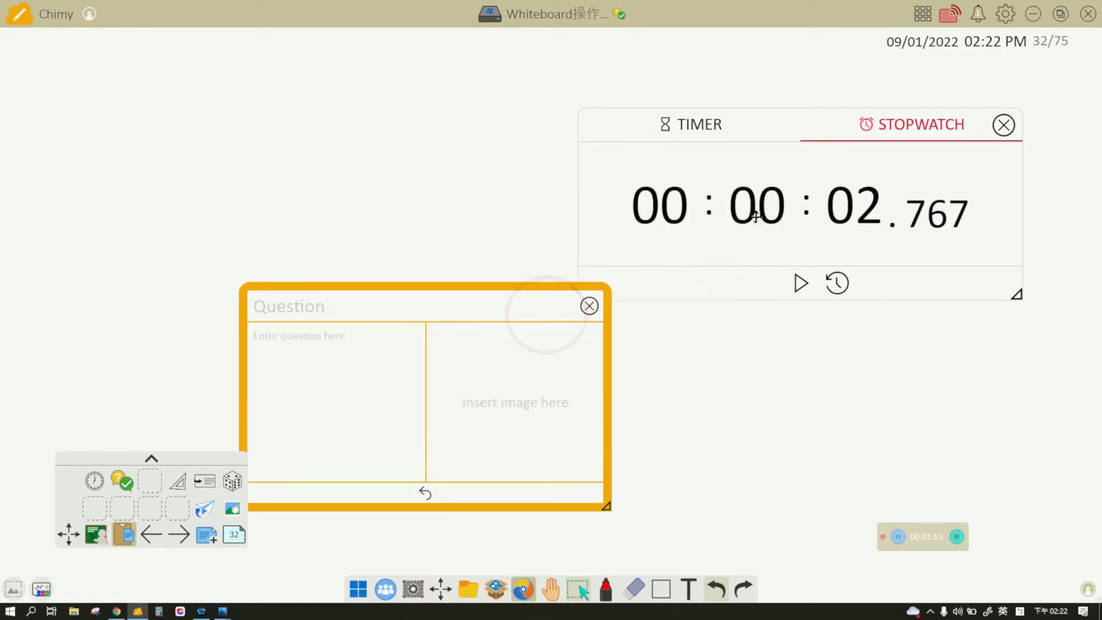
left_click_drag(520, 497, 485, 401)
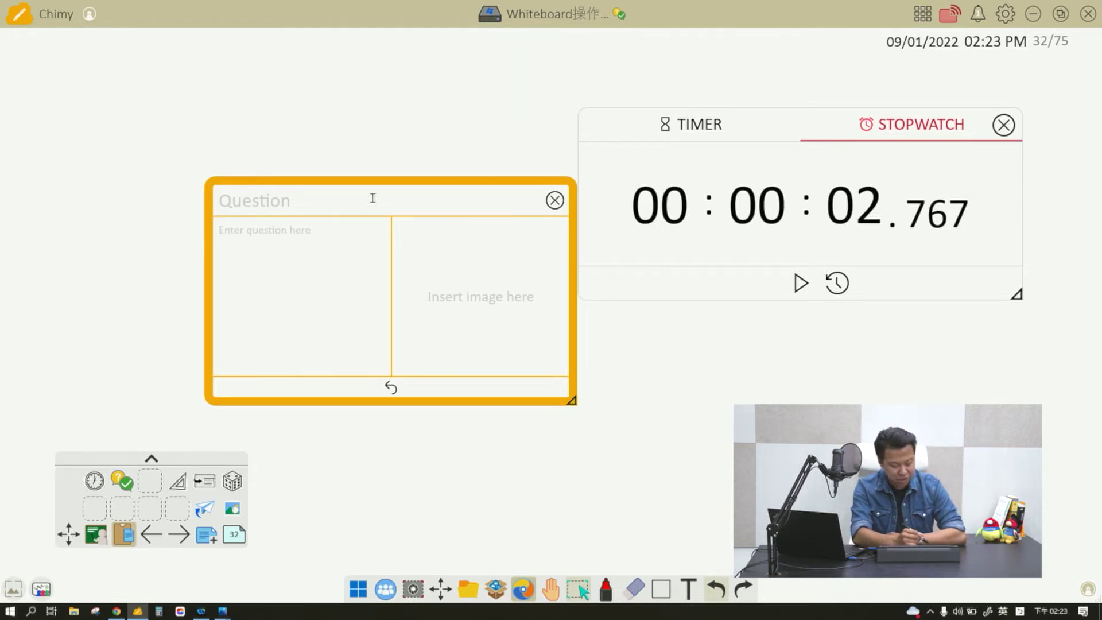
Flip the card back and forth to view its Question and Answer sides
left_click(391, 388)
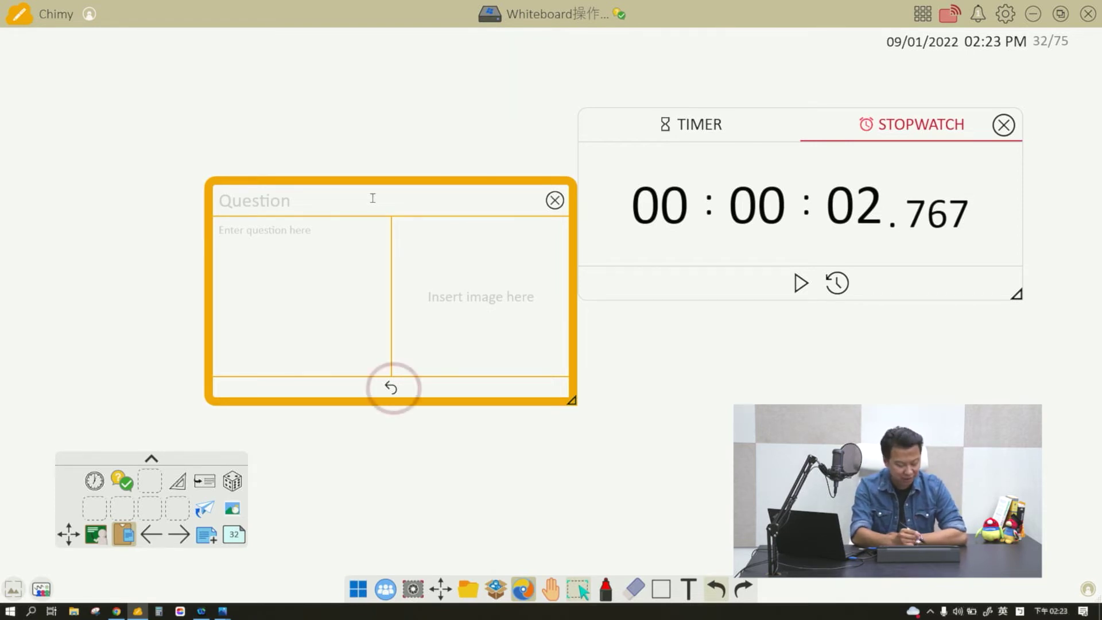
left_click(391, 391)
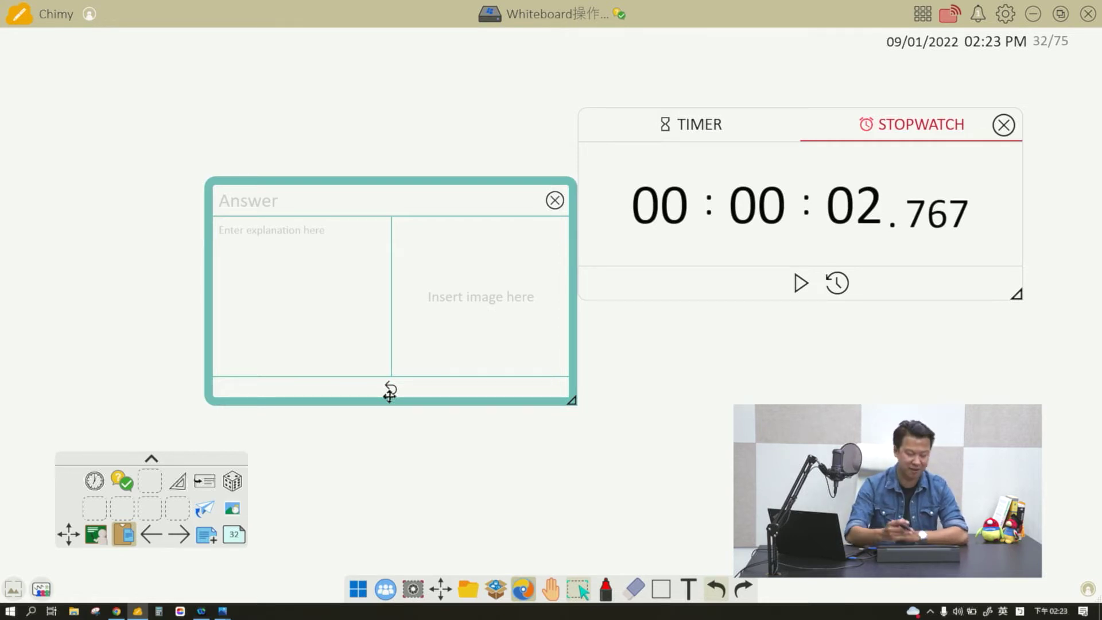
left_click(391, 390)
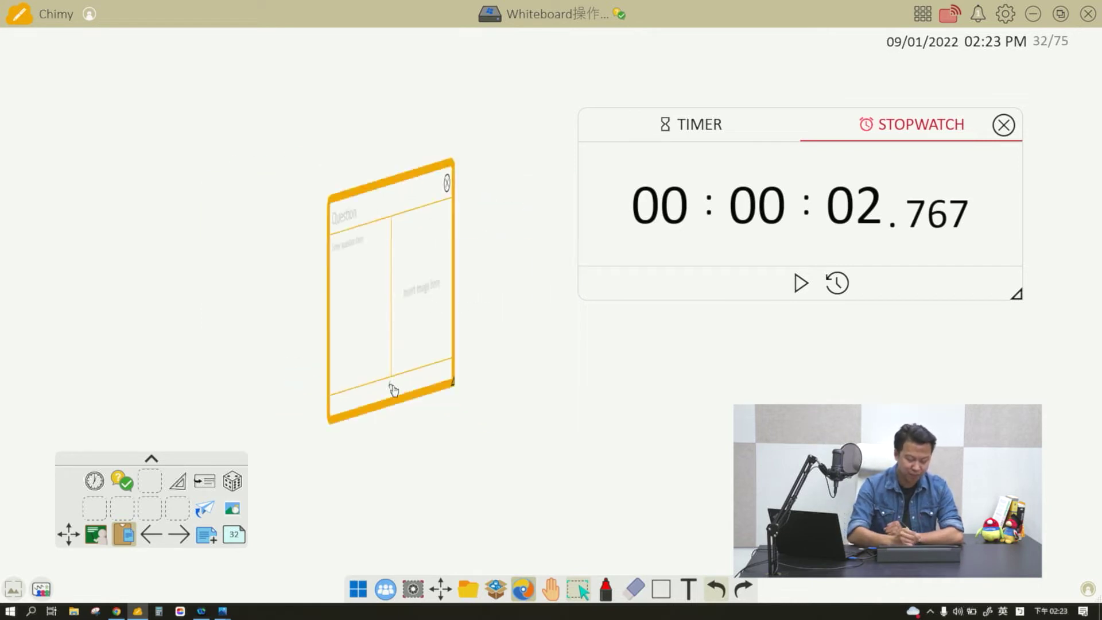
left_click(393, 392)
left_click(391, 391)
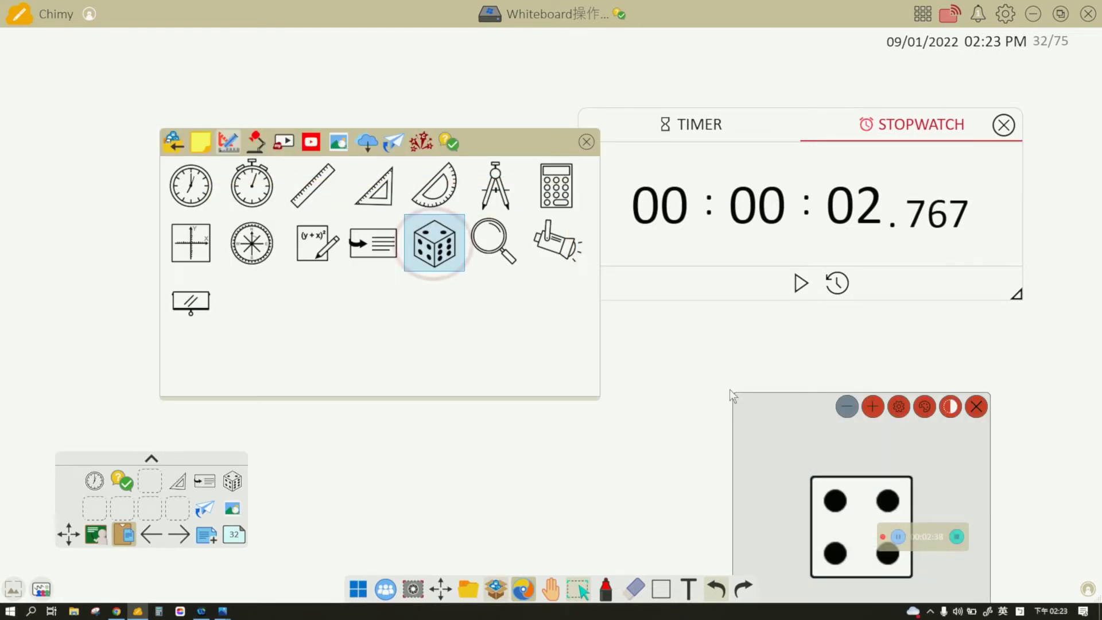
Add the dice tool from the Magic Box, move it to the free area beside the stopwatch, and roll the die
left_click(440, 250)
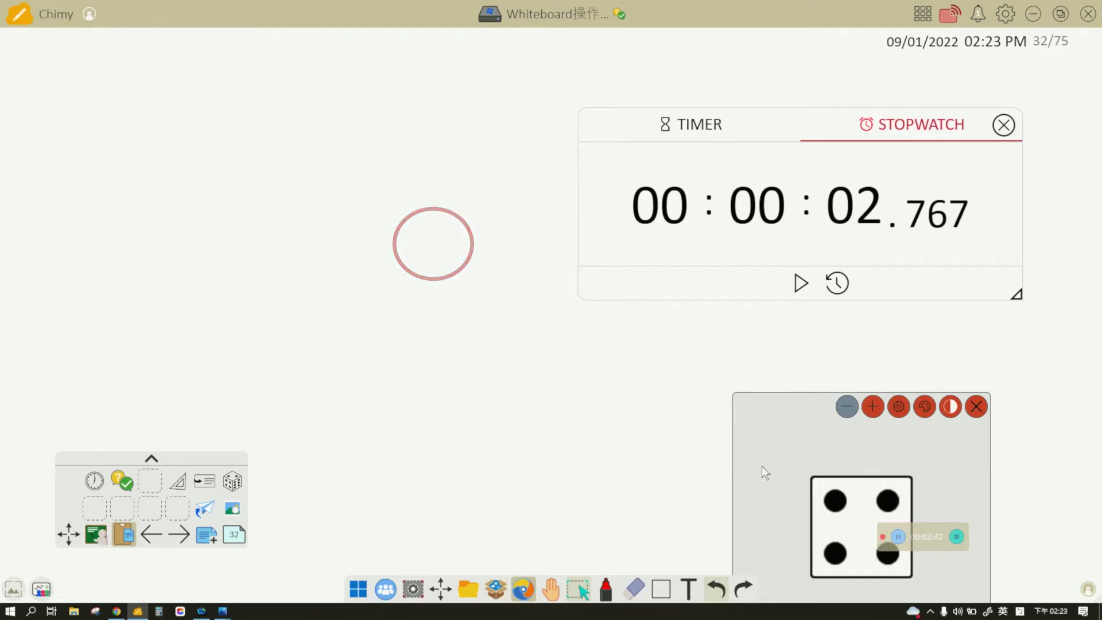
left_click_drag(271, 199, 280, 216)
left_click(421, 308)
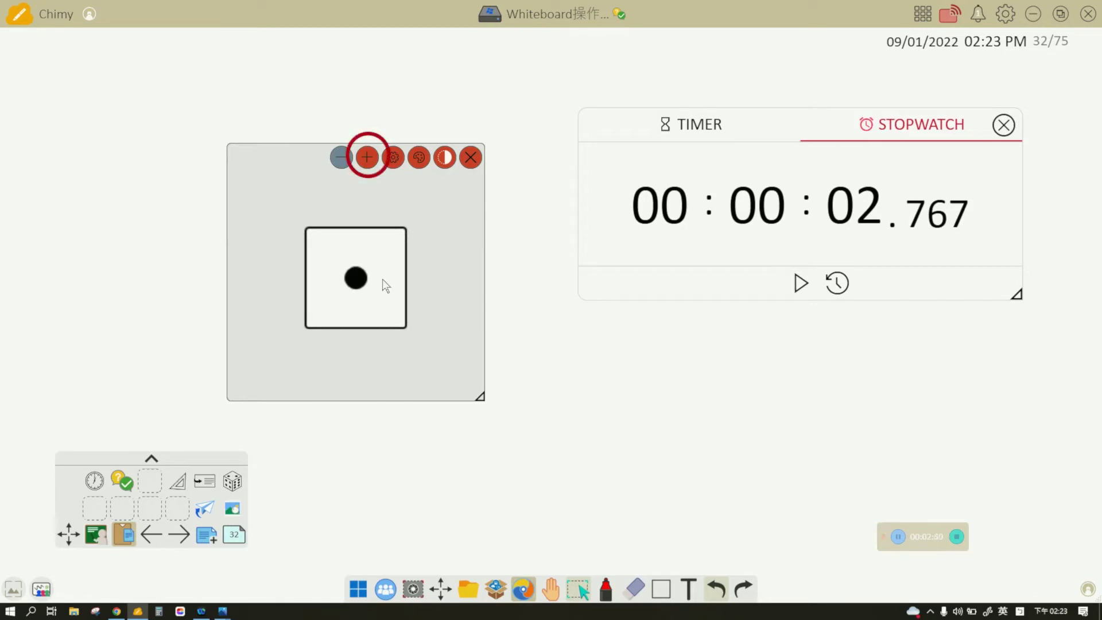
Increase the number of dice to nine and roll them all
left_click(368, 157)
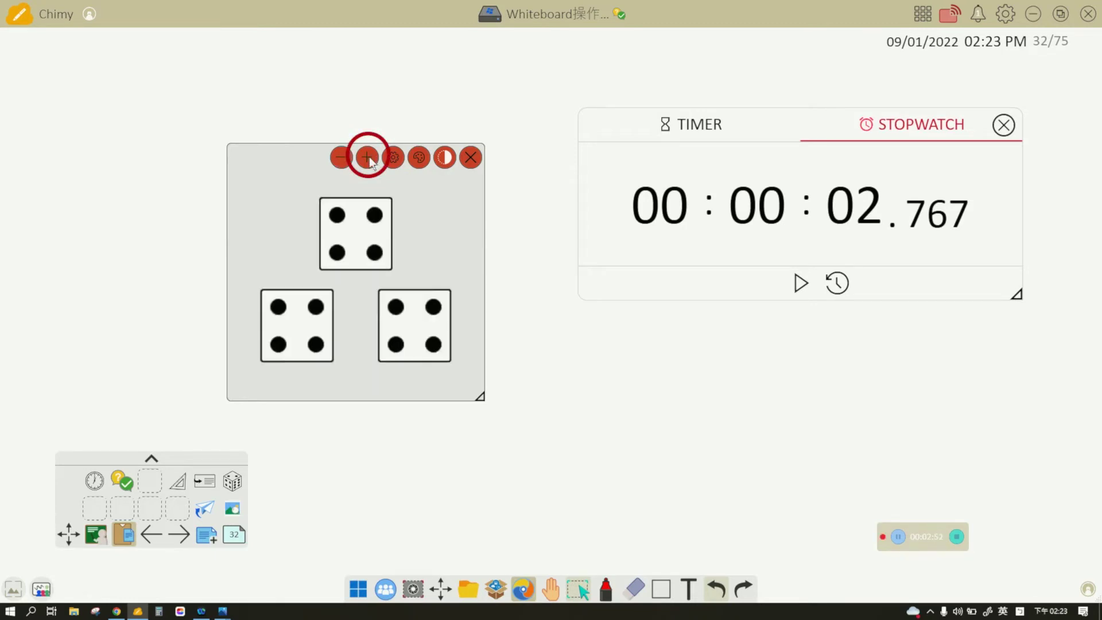
left_click(368, 157)
left_click(367, 158)
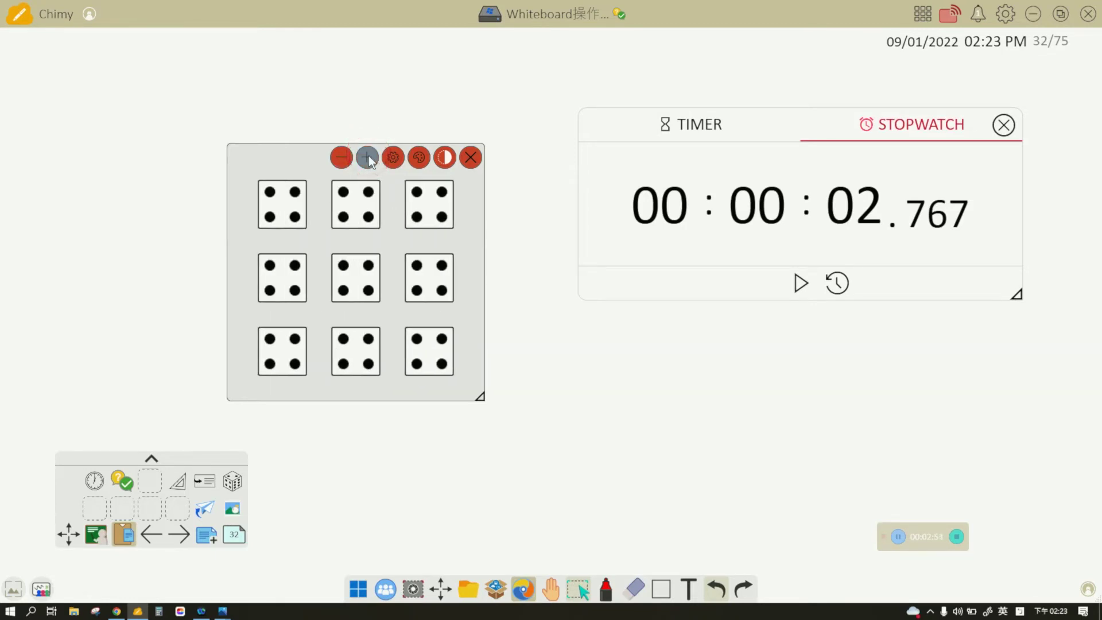
left_click(431, 278)
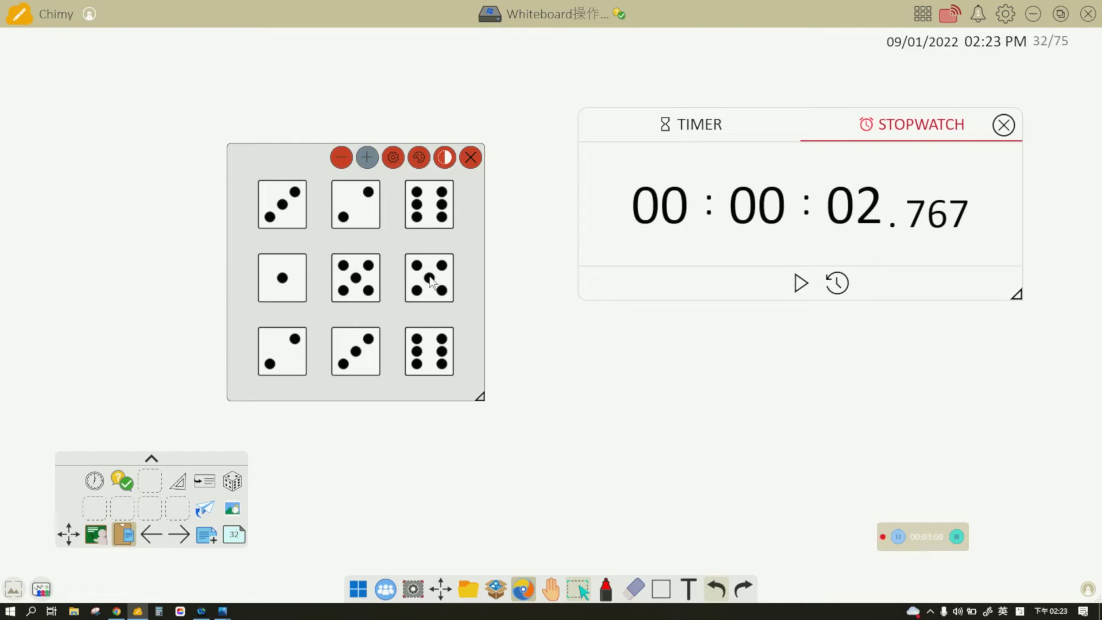
Change the dice faces to letters in the dice settings and replace the F face with "Canada"
left_click(394, 159)
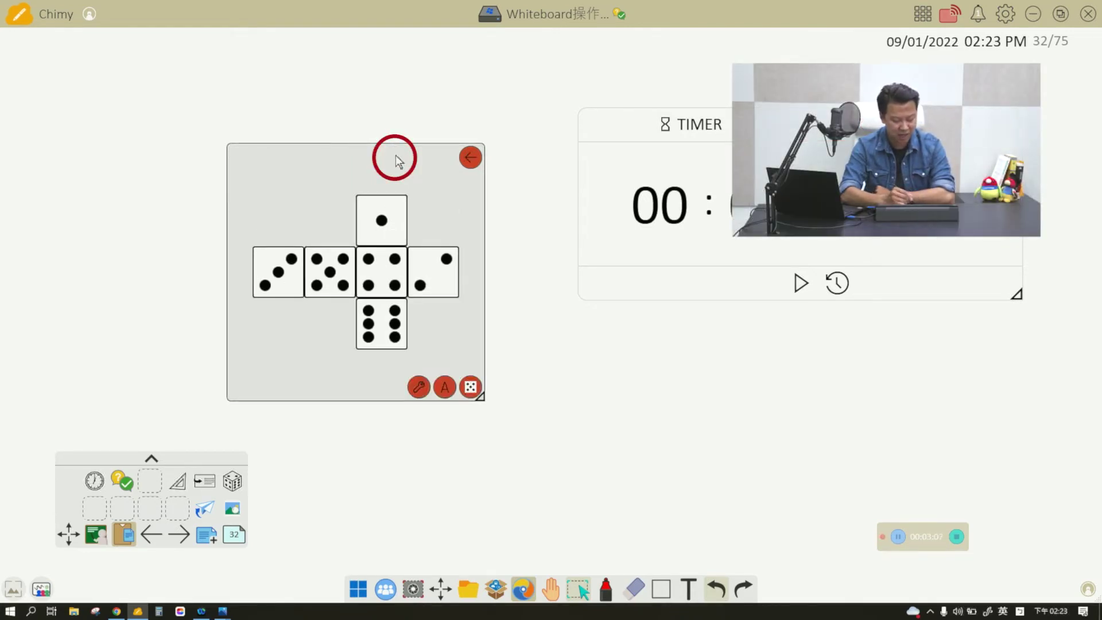
left_click(444, 388)
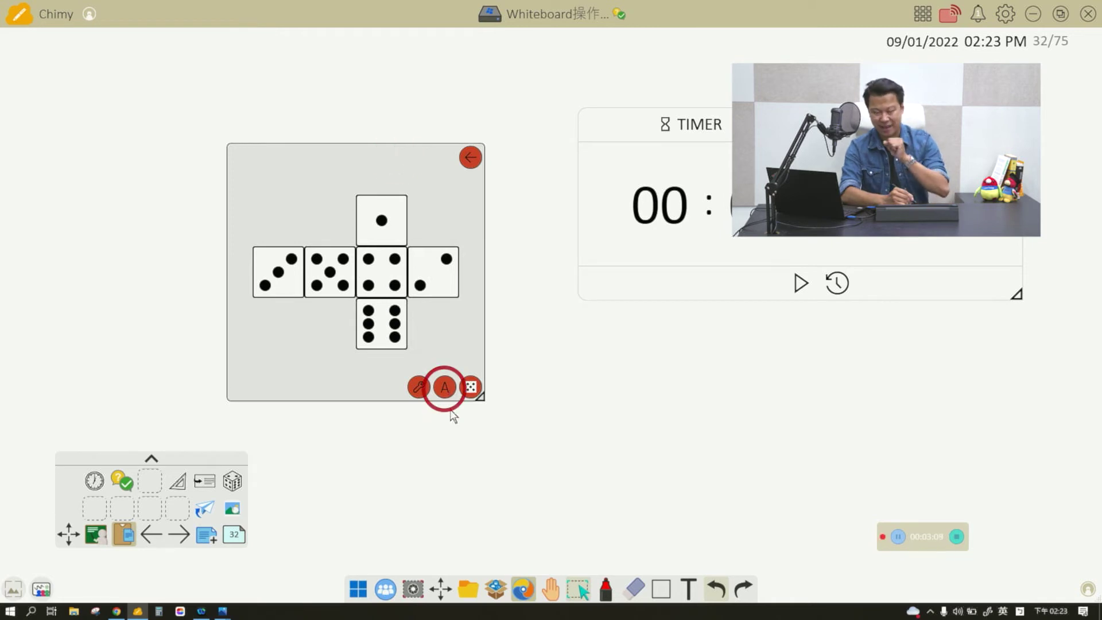
left_click(393, 272)
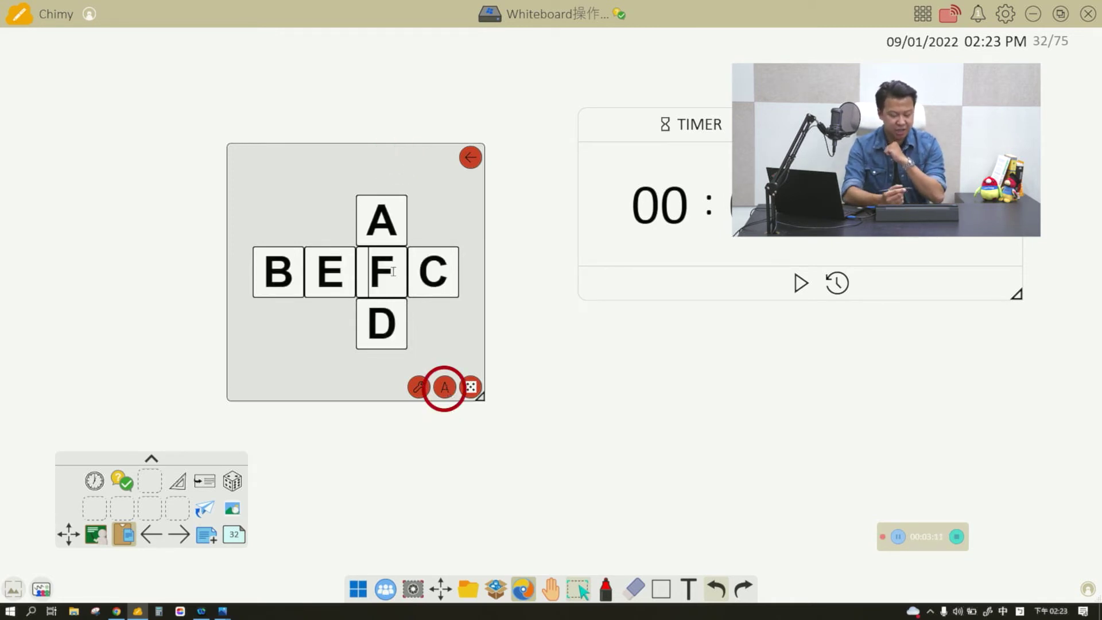
key("BackSpace")
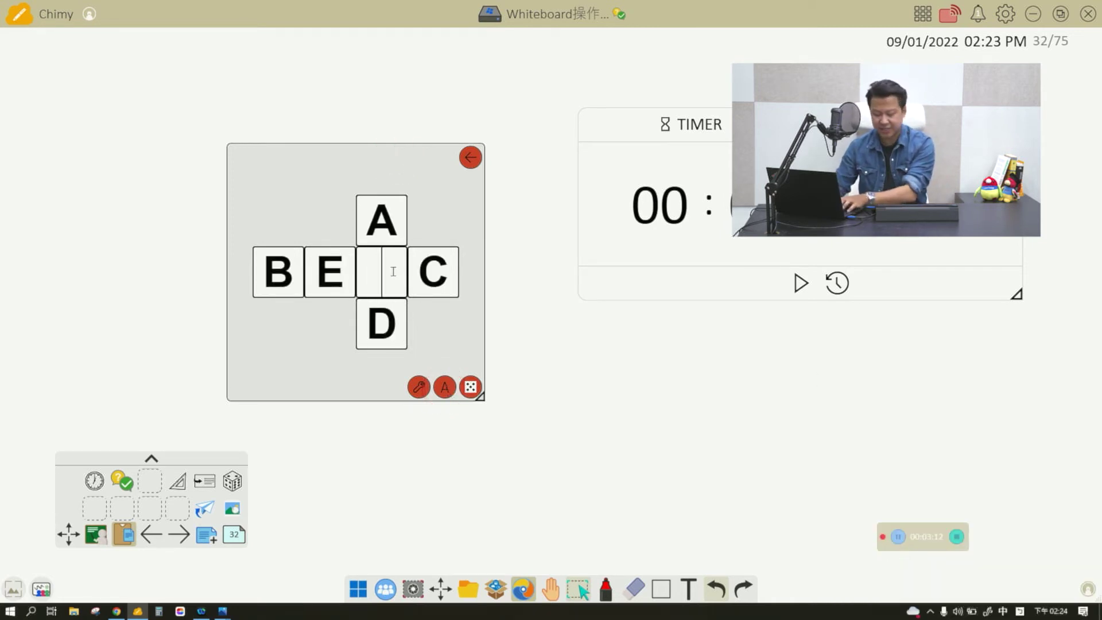
type("as")
key("BackSpace")
key("BackSpace")
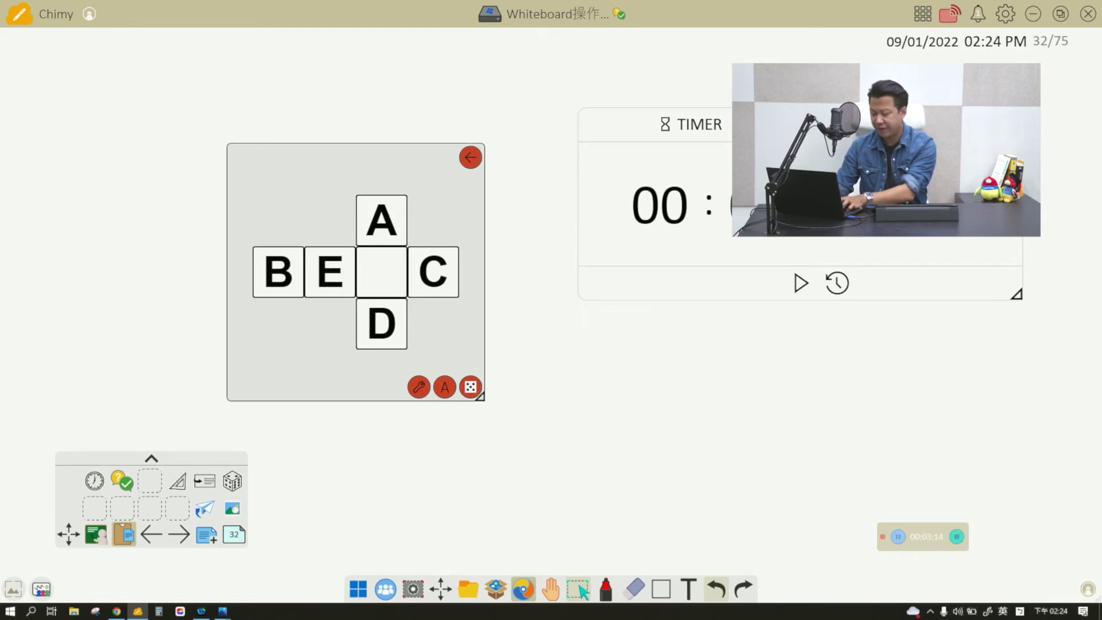
type("Canada")
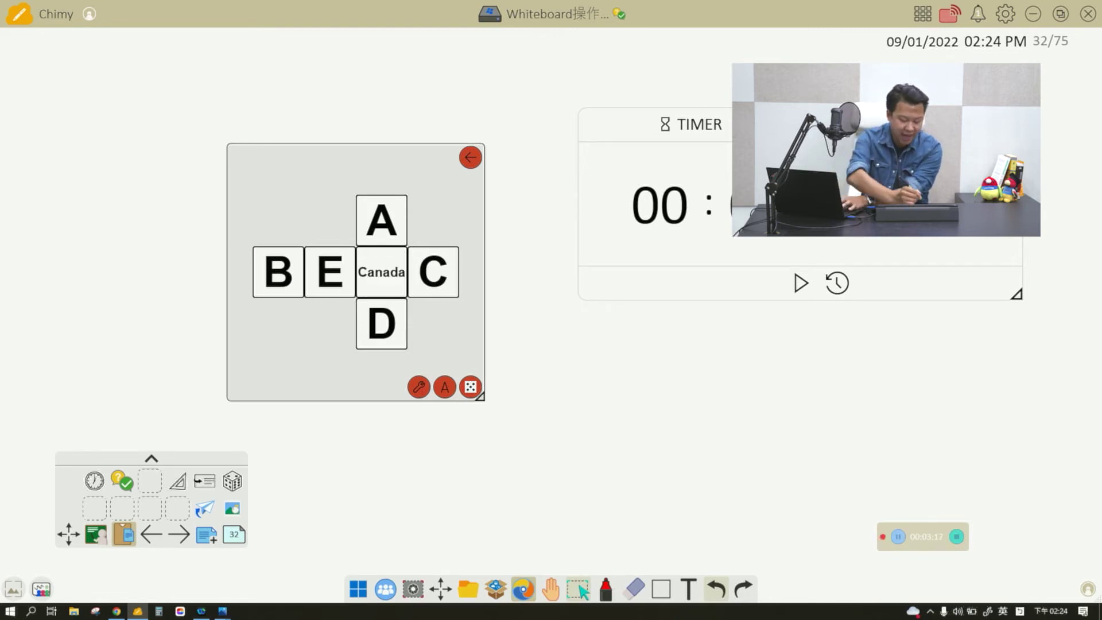
Replace the text on the A face of the dice with "Peru"
left_click(392, 217)
key("BackSpace")
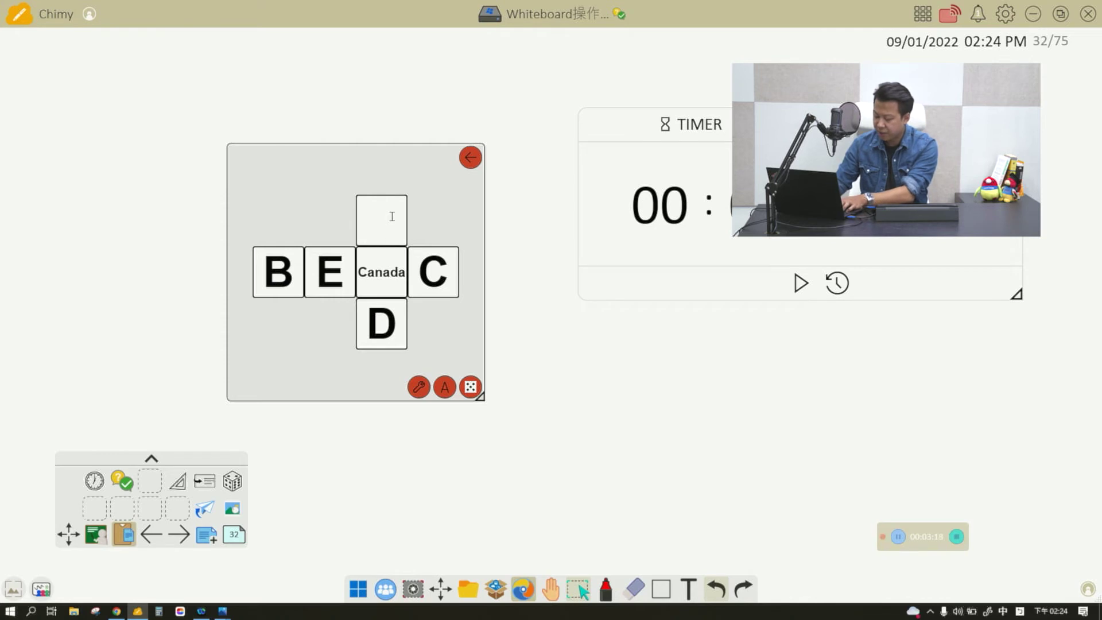
type("P")
key("shift")
type("r")
key("BackSpace")
key("shift")
type("e")
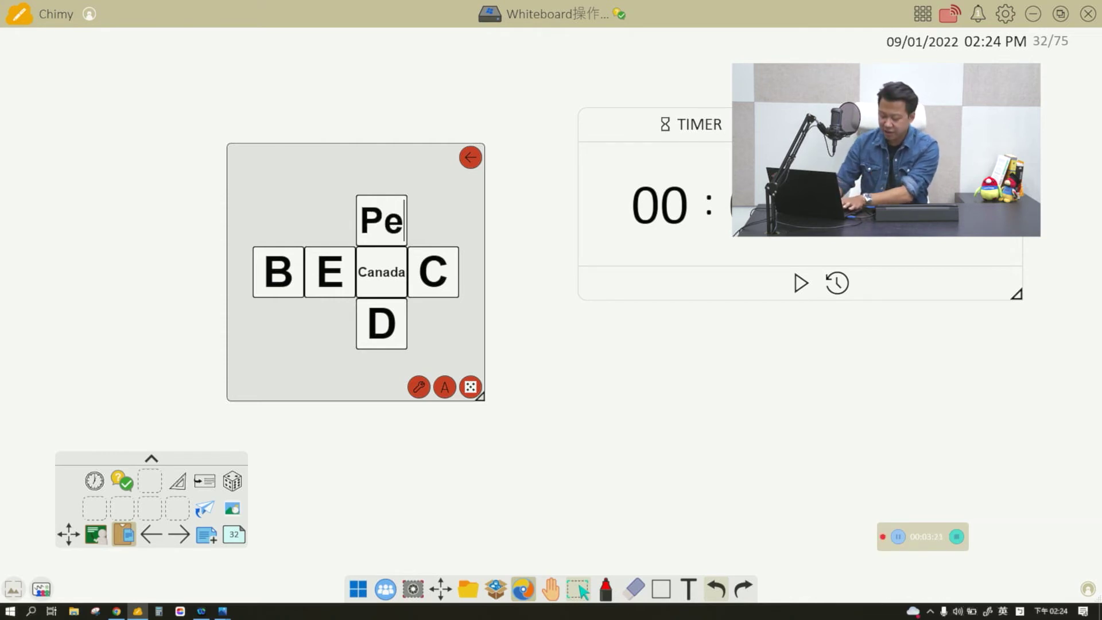
type("ru")
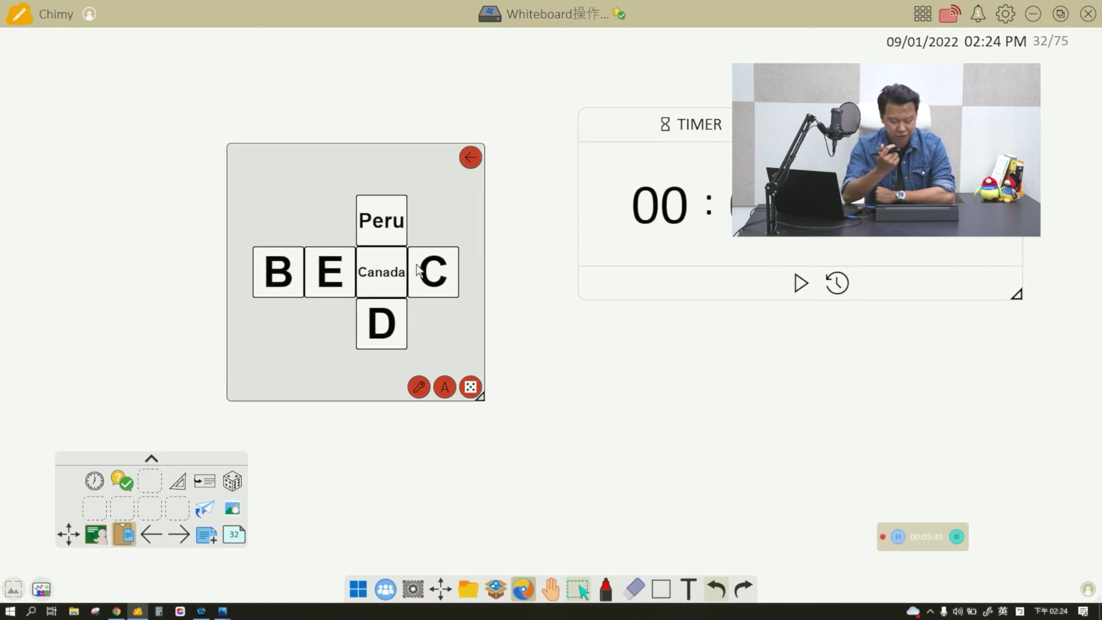
Switch the dice to blank custom faces and shift the dice tool slightly up and to the left on the whiteboard
left_click(440, 391)
left_click(420, 387)
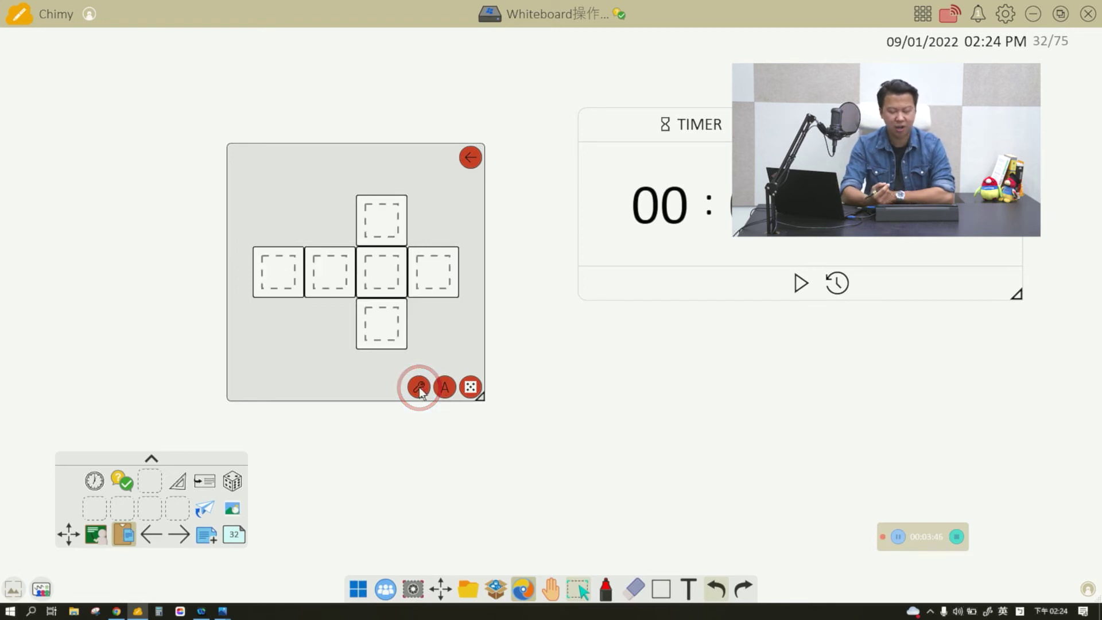
left_click_drag(448, 321, 420, 308)
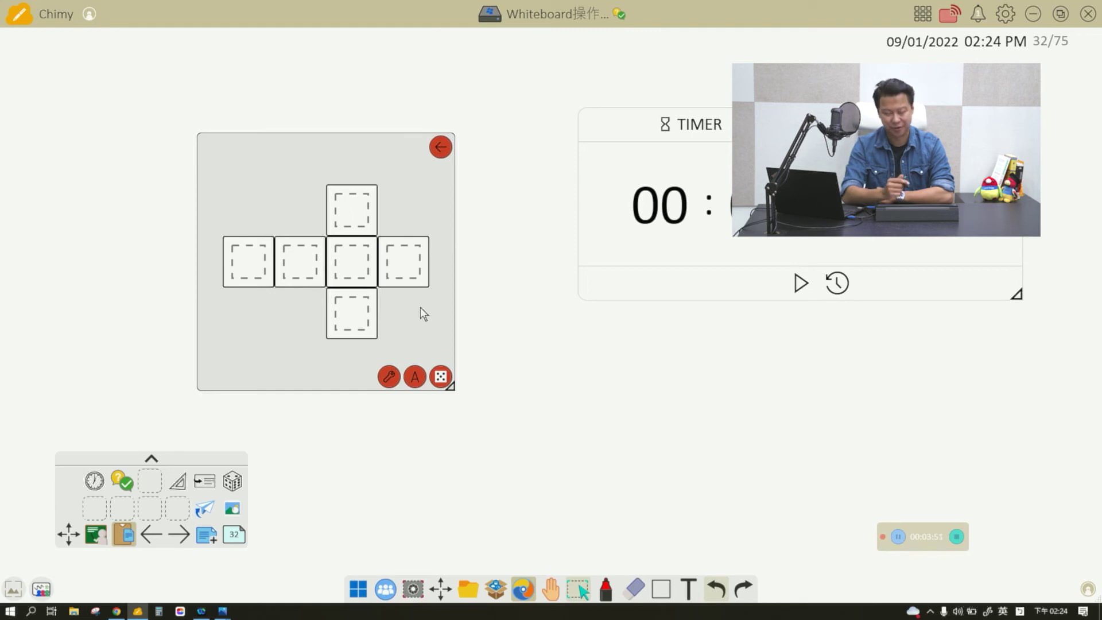
Insert the dark-background red apple photo from the image search's "apple" results and place it below the stopwatch
left_click(496, 589)
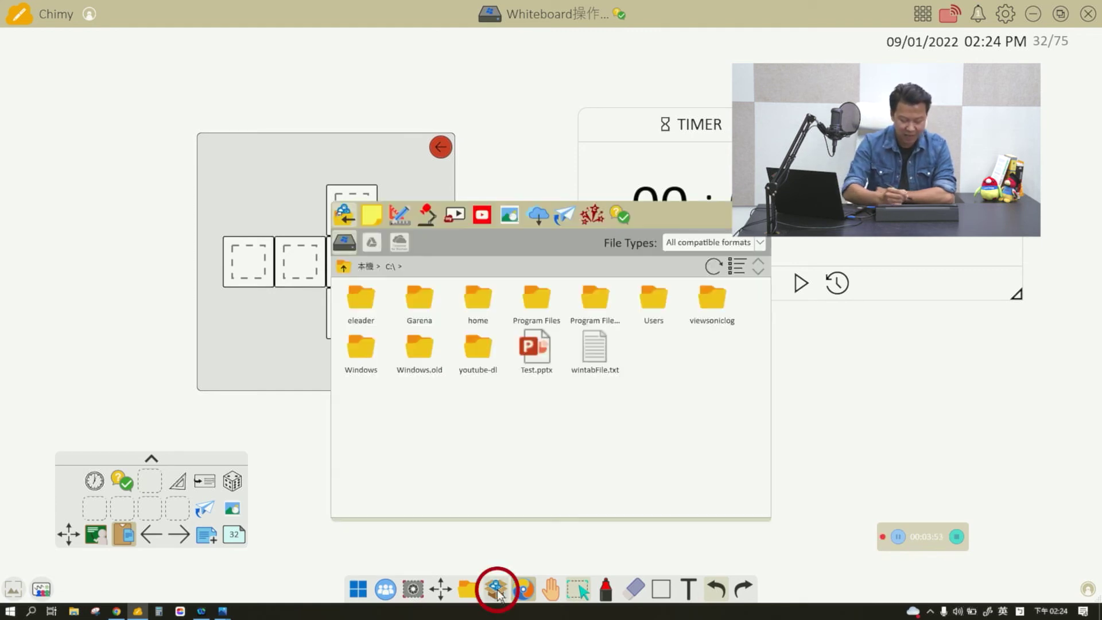
left_click(509, 216)
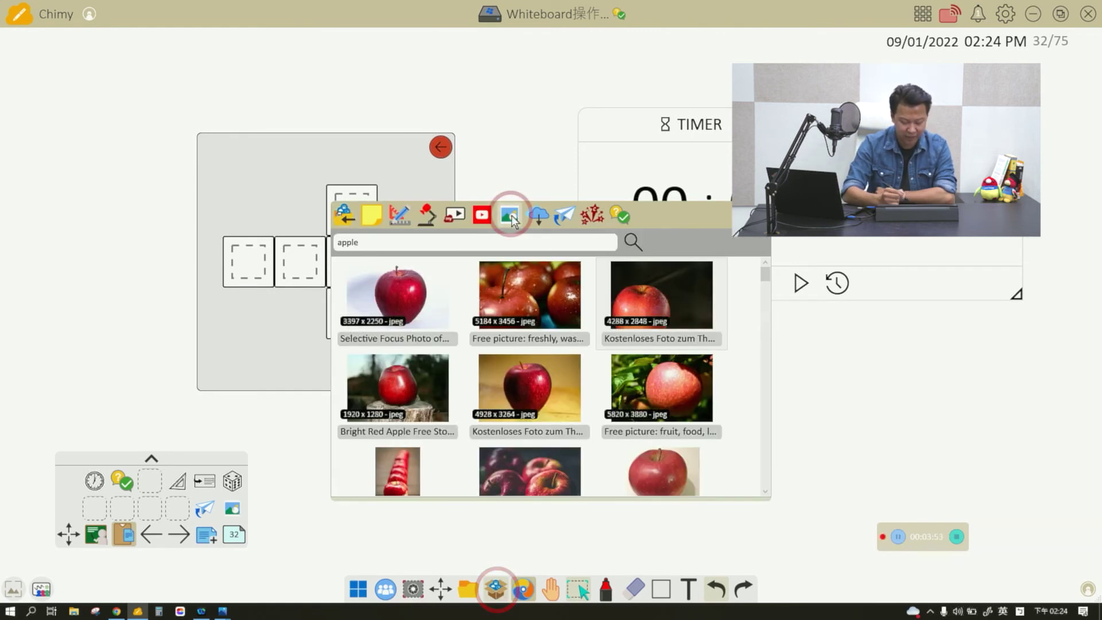
left_click(868, 361)
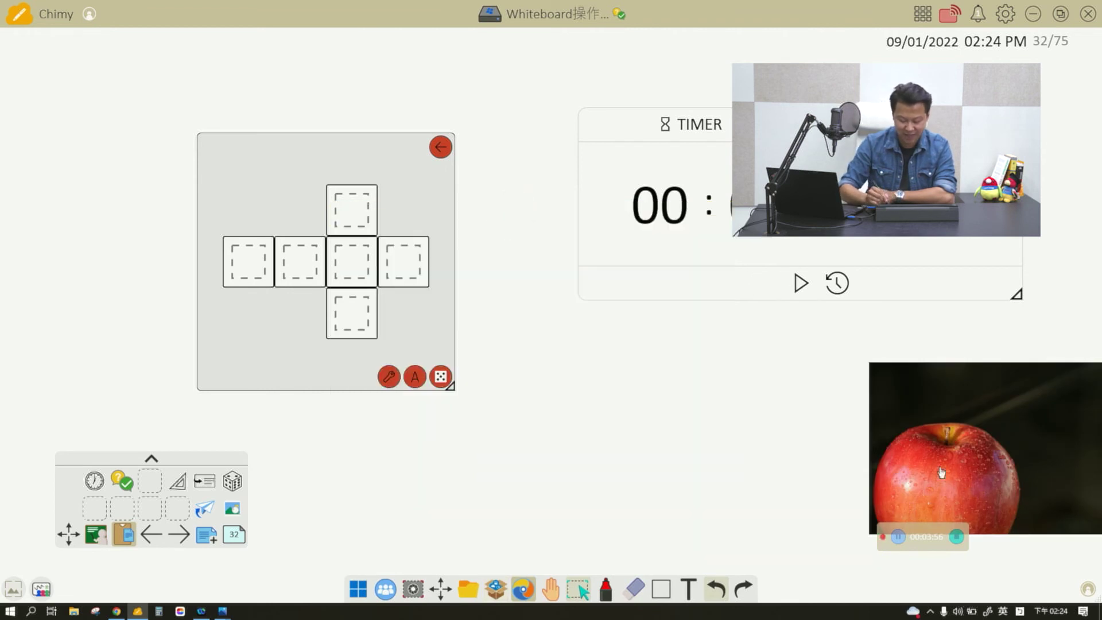
left_click_drag(942, 472, 682, 444)
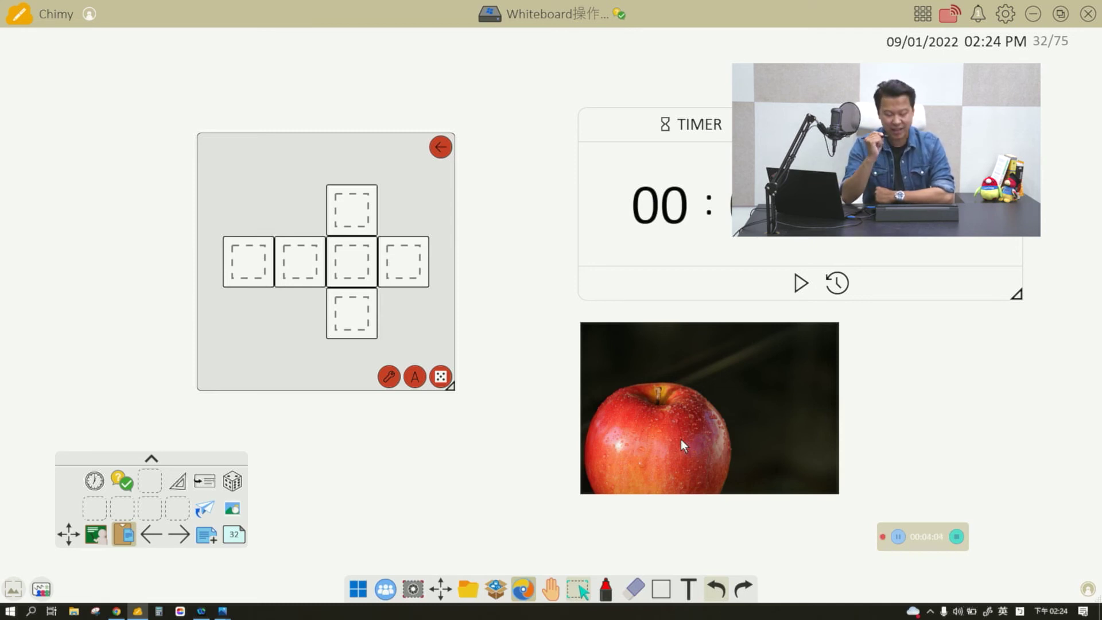
left_click(660, 443)
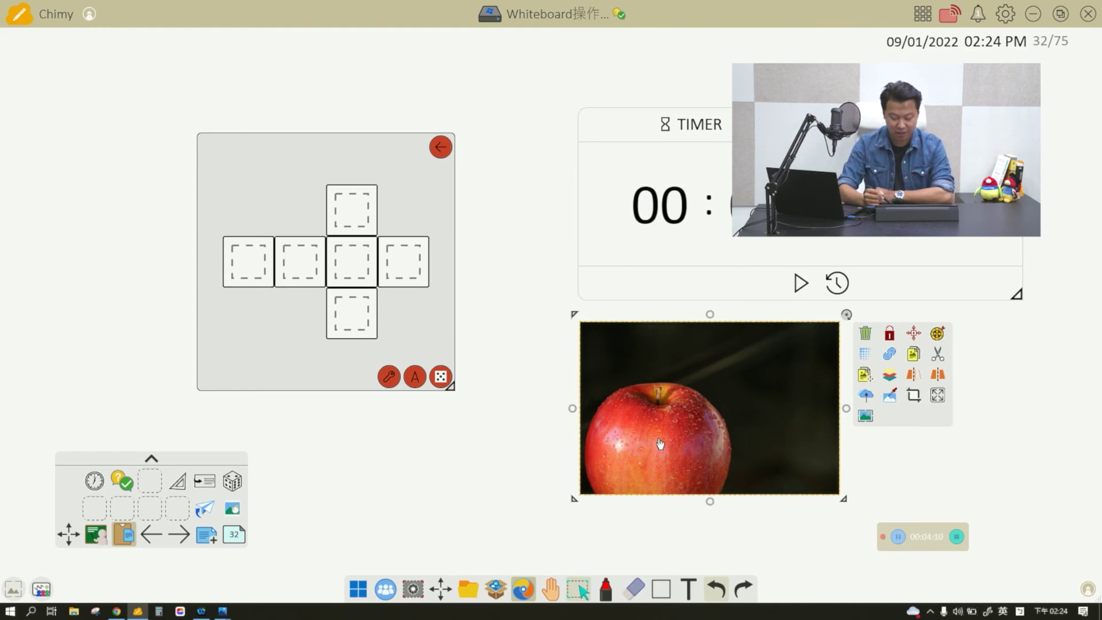
left_click(512, 451)
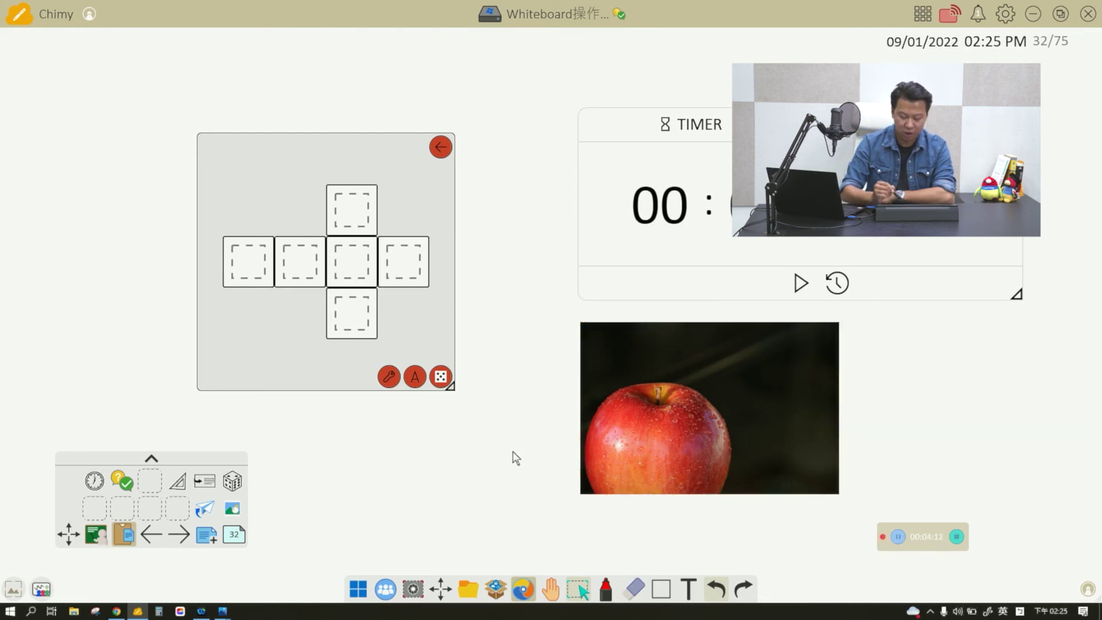
Move the apple photo slightly right and up, and put it on the centre face of the custom dice
left_click_drag(669, 476, 786, 418)
left_click(781, 454)
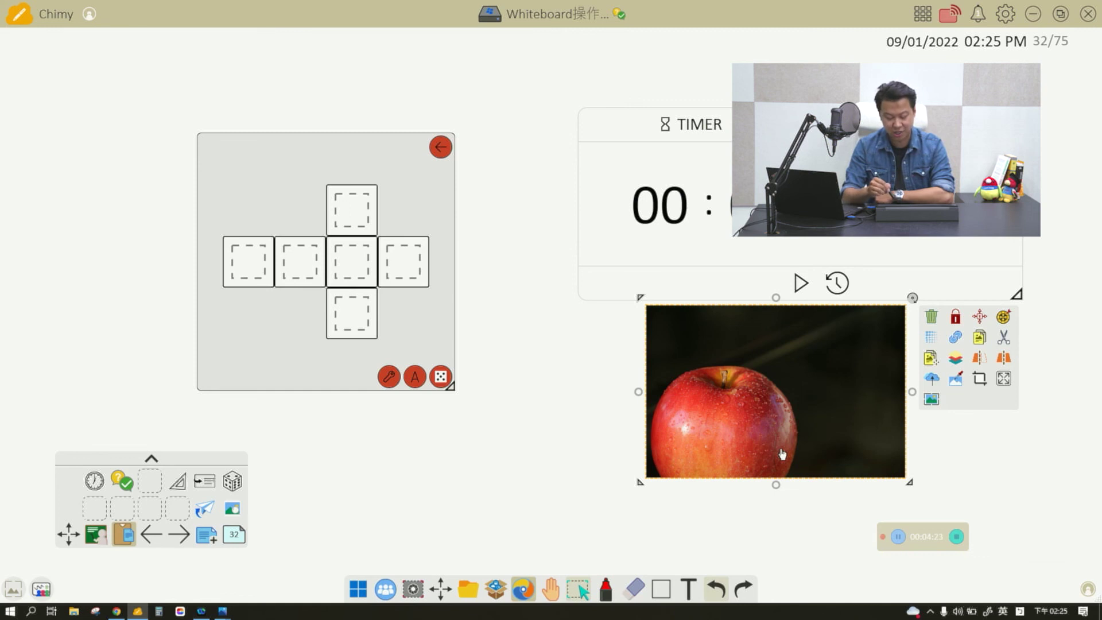
left_click_drag(775, 421, 346, 268)
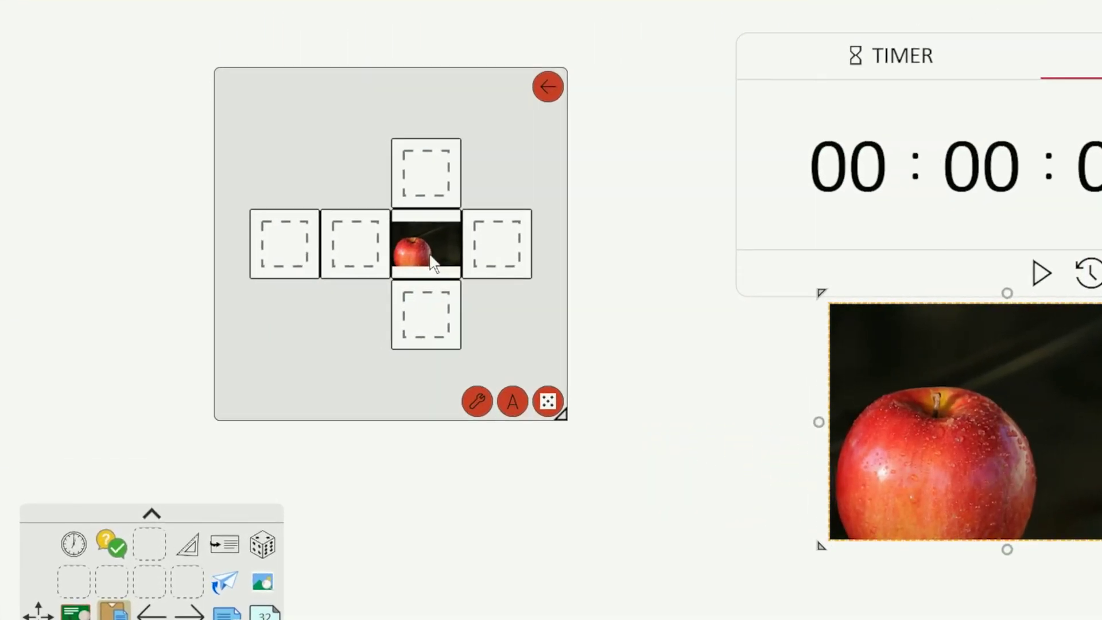